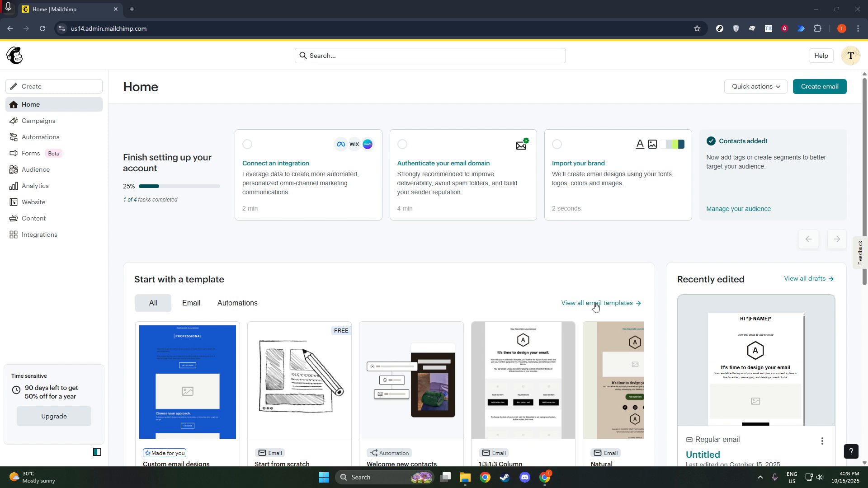
- Examine the audience's First Name and Last Name merge tags and the settings offered for creating a new field
click(41, 172)
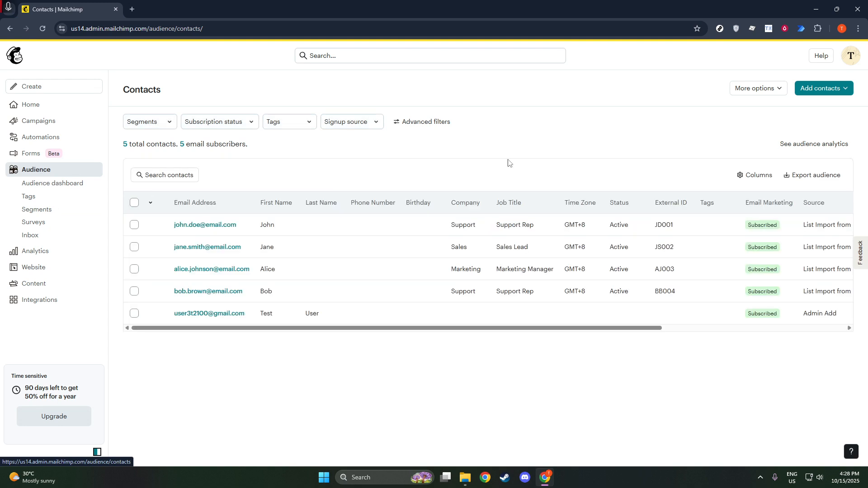
click(762, 89)
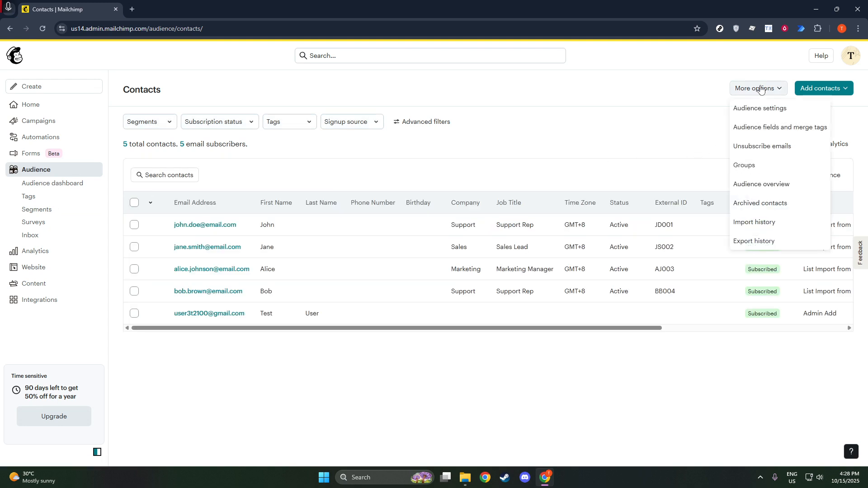
click(758, 129)
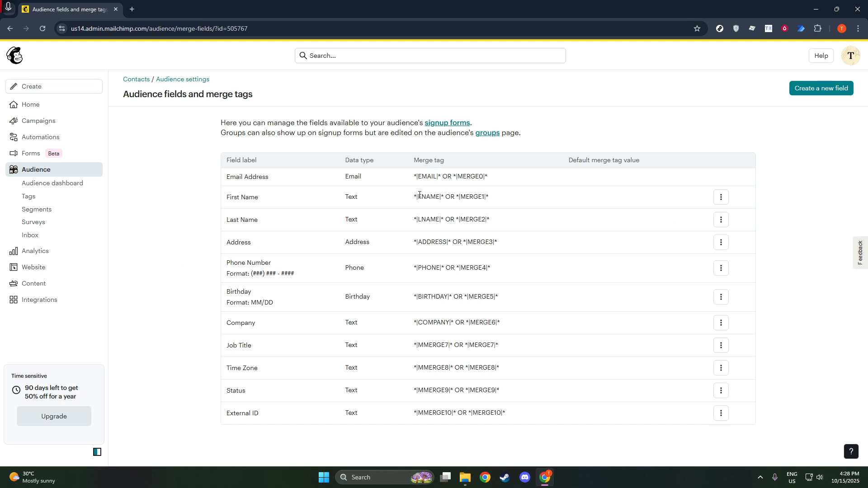
drag(418, 195, 449, 198)
click(420, 216)
drag(417, 221, 442, 221)
click(816, 96)
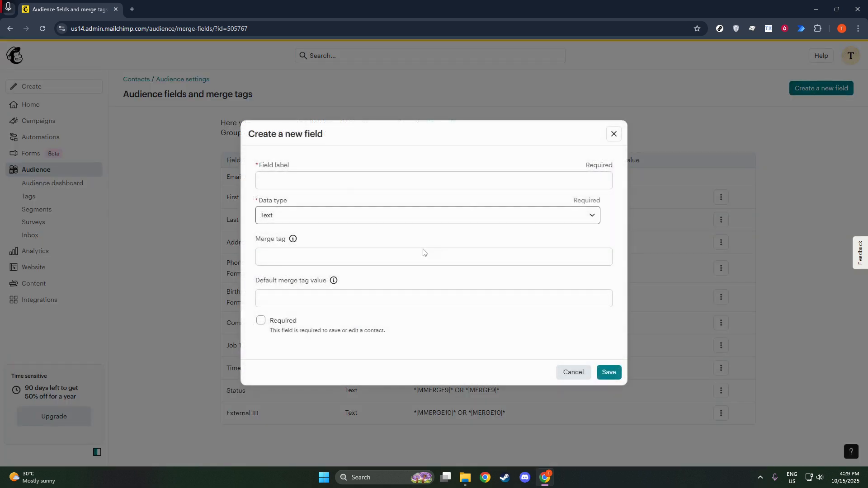
click(612, 136)
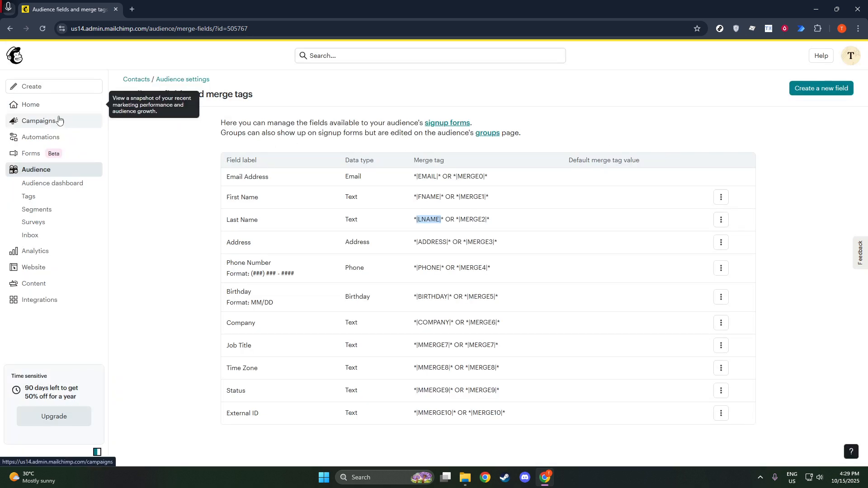
- Open the Untitled draft email's design and replace the tag after "HI" in the heading with the First Name merge tag
click(58, 121)
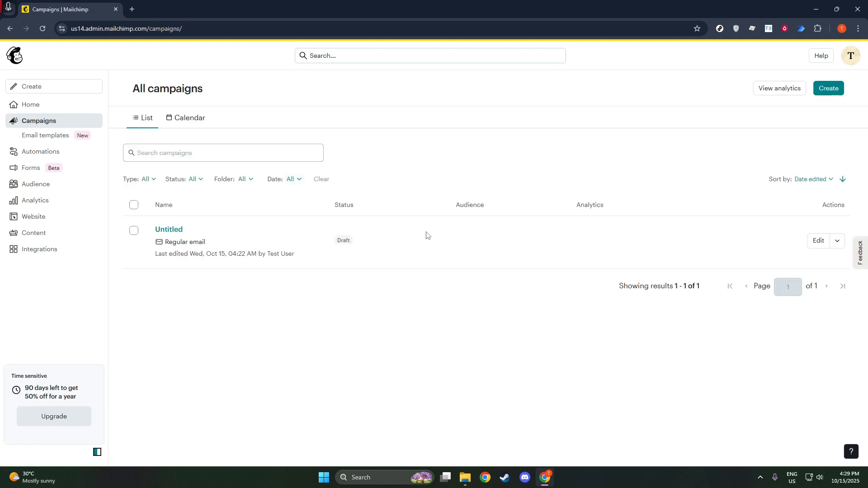
click(815, 244)
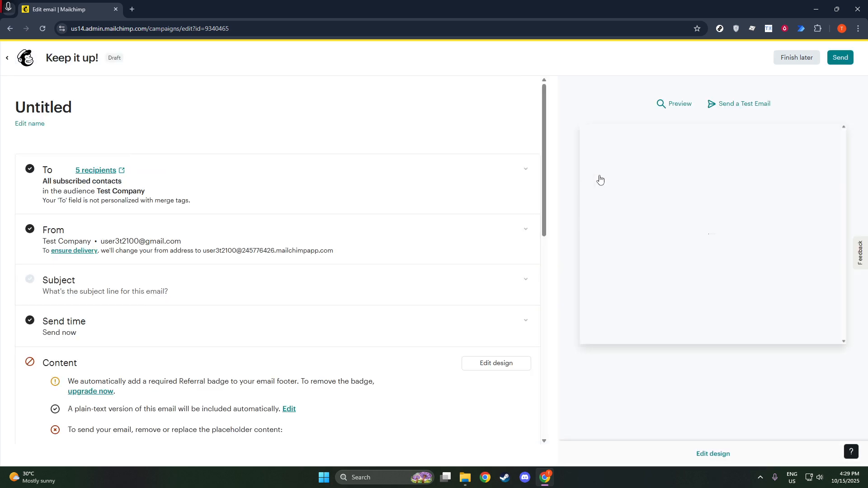
click(481, 362)
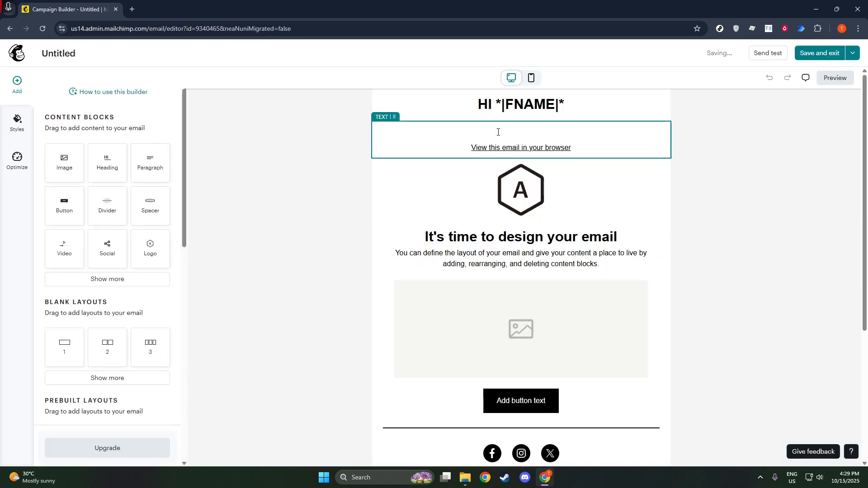
click(504, 109)
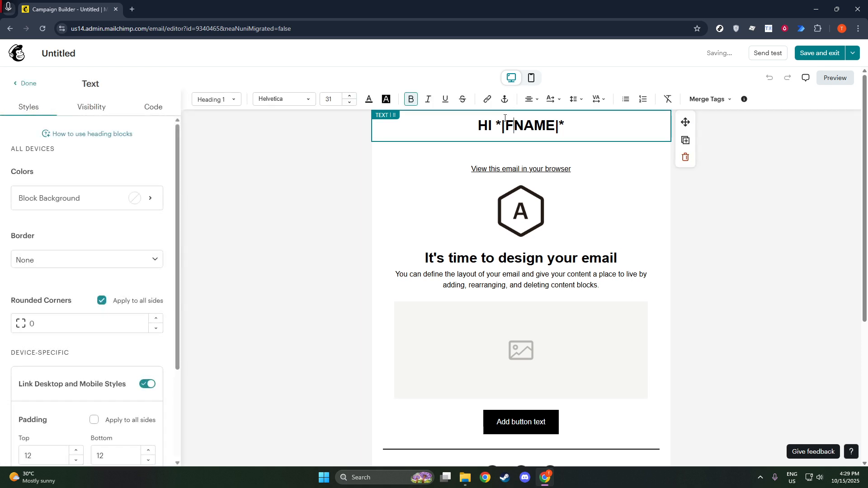
drag(498, 122, 580, 124)
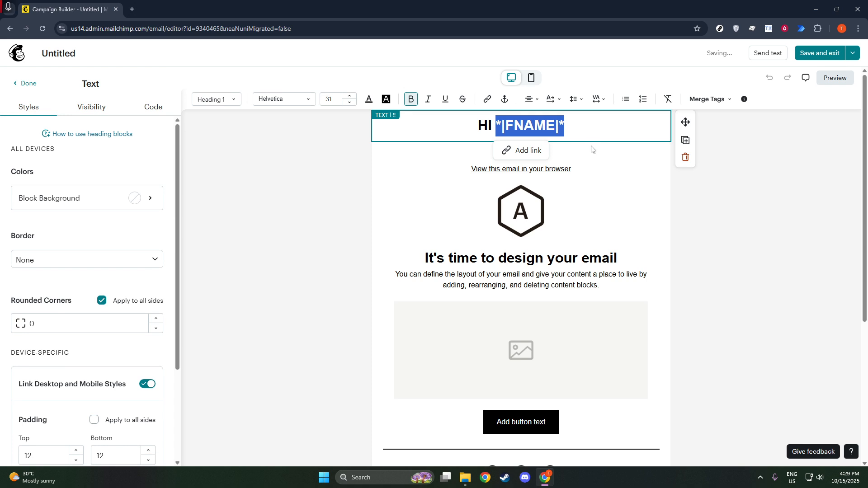
click(708, 101)
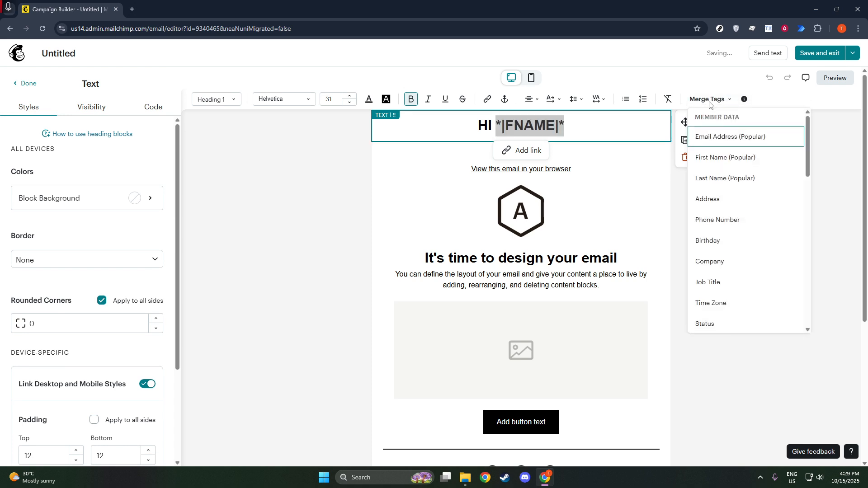
click(711, 158)
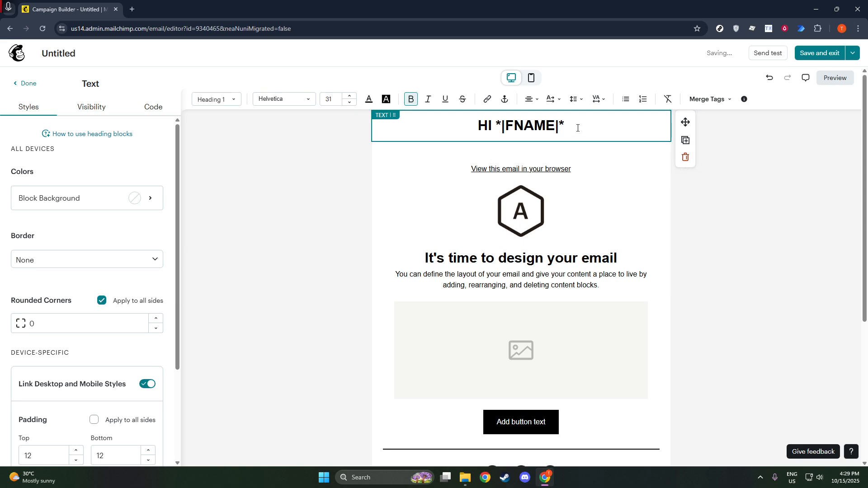
- Insert the Last Name merge tag after the first-name tag in the heading and look through the other available merge tags
click(710, 99)
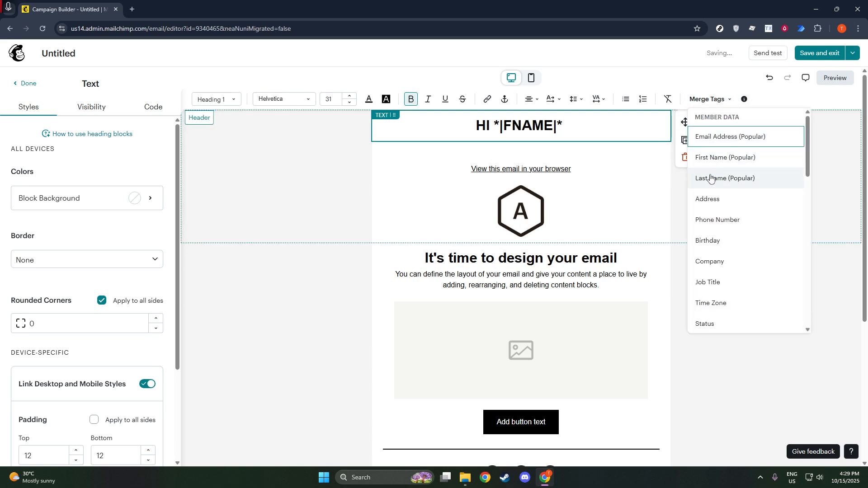
click(714, 181)
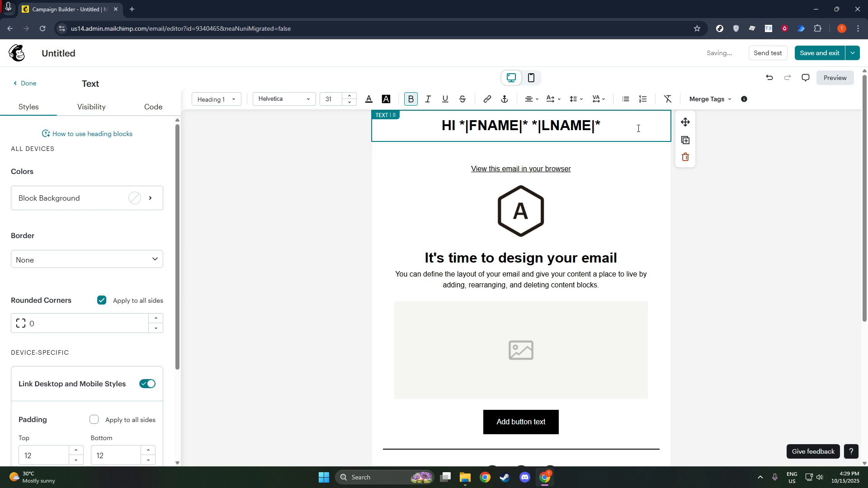
click(711, 99)
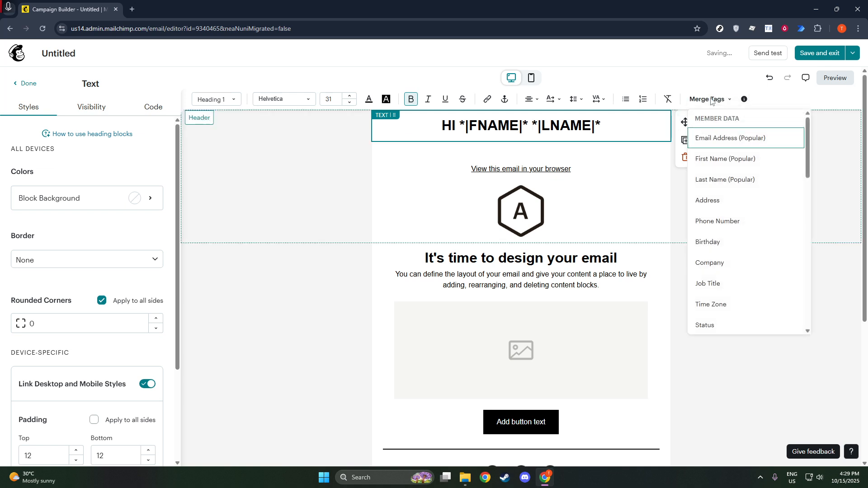
scroll(733, 213, down, 12)
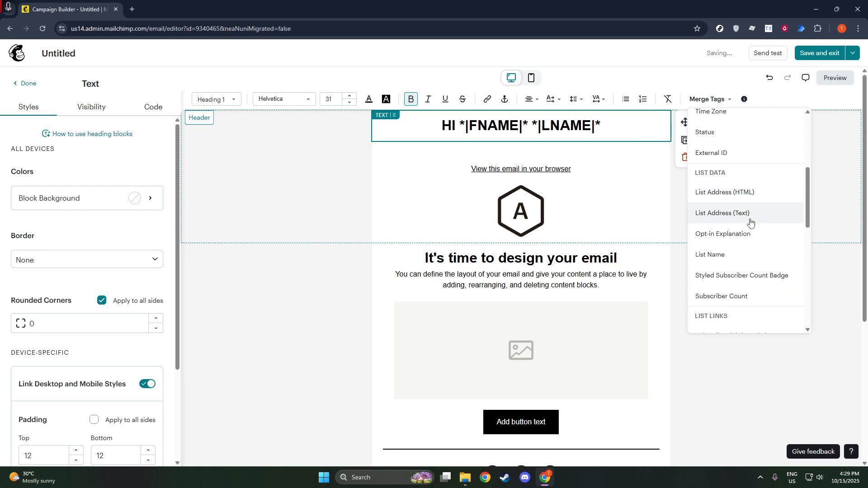
scroll(744, 237, down, 1)
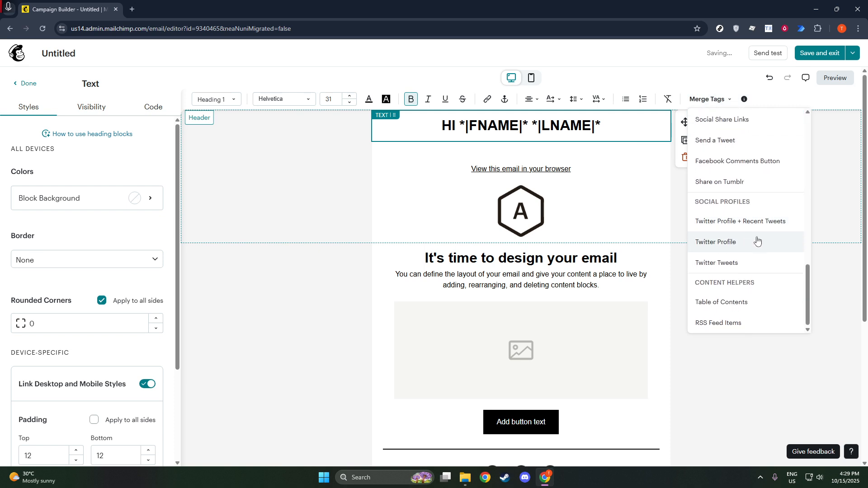
click(835, 237)
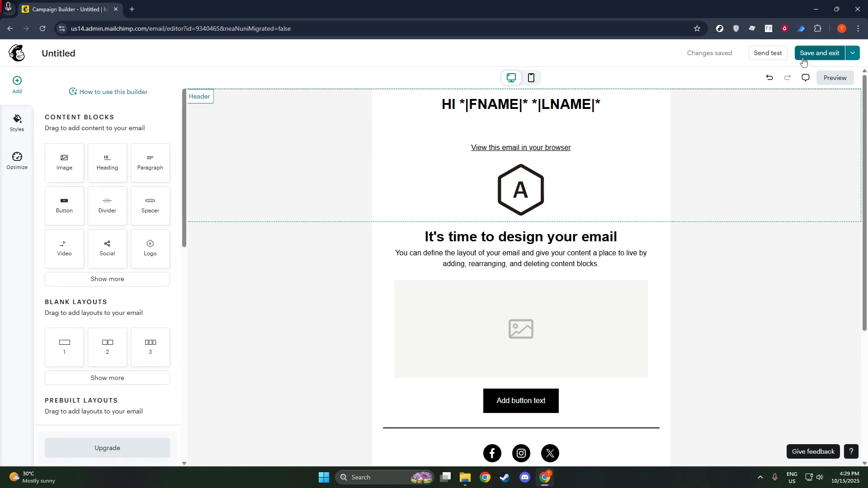
- Save and exit the email design, declining the feedback survey, and return to the campaigns list
click(819, 52)
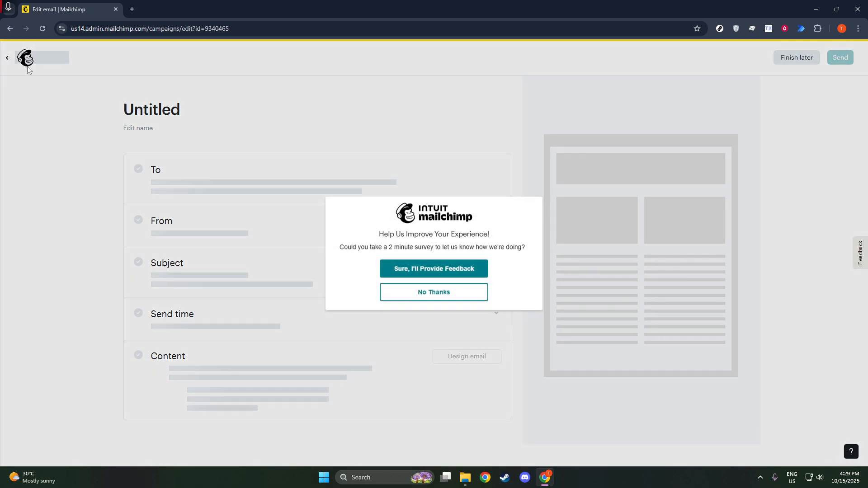
click(401, 295)
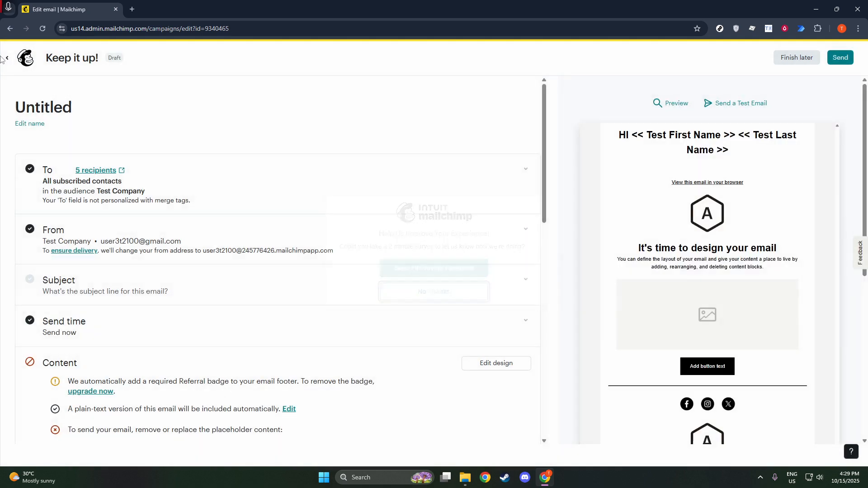
click(4, 58)
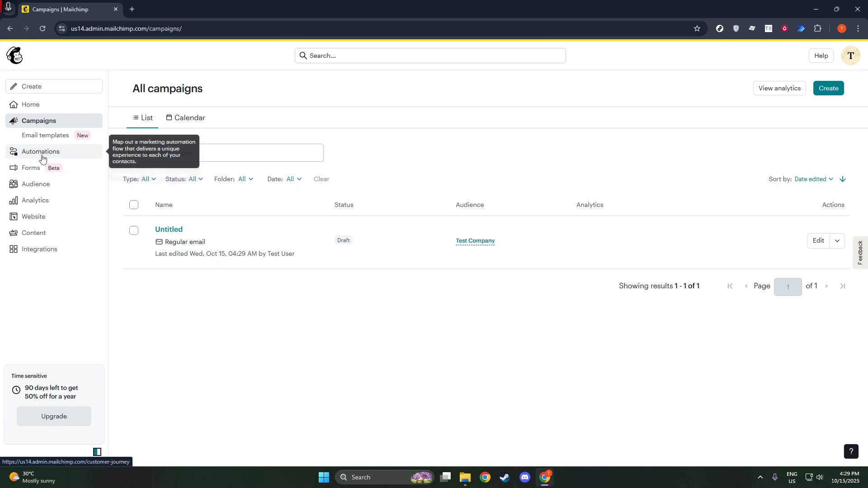
- Set the default merge tag value of the audience's First Name field to "Valued Customer" and save the field
click(42, 184)
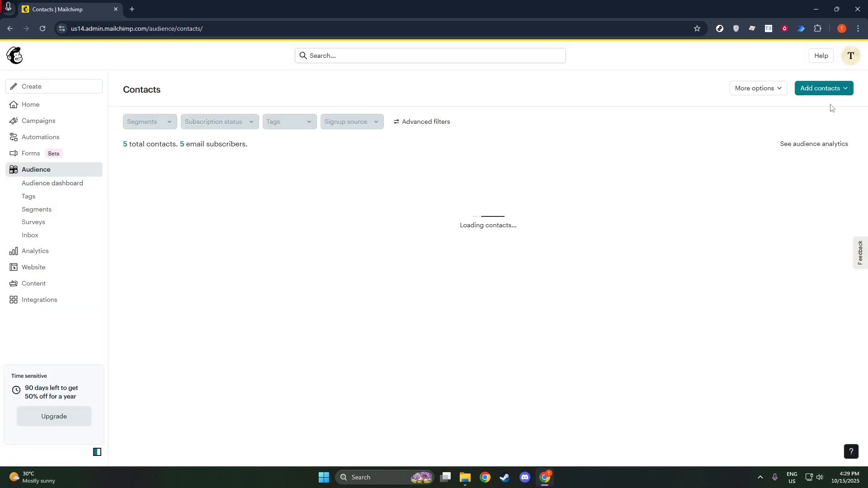
click(764, 88)
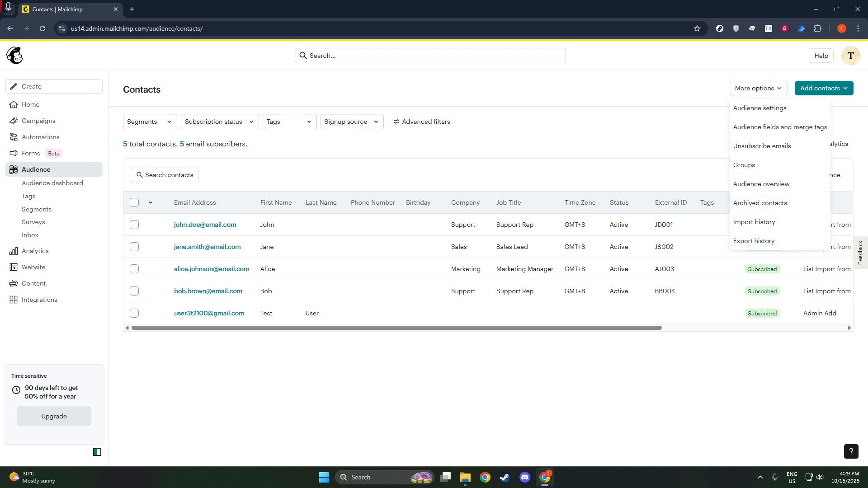
click(776, 127)
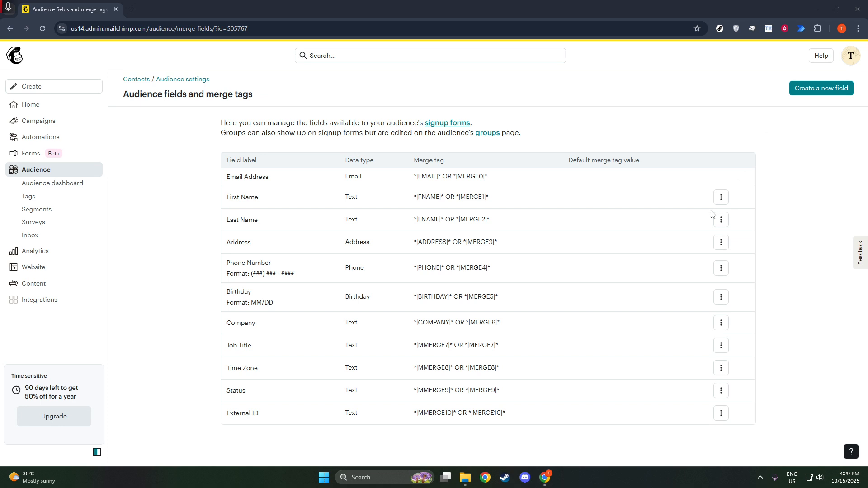
click(723, 198)
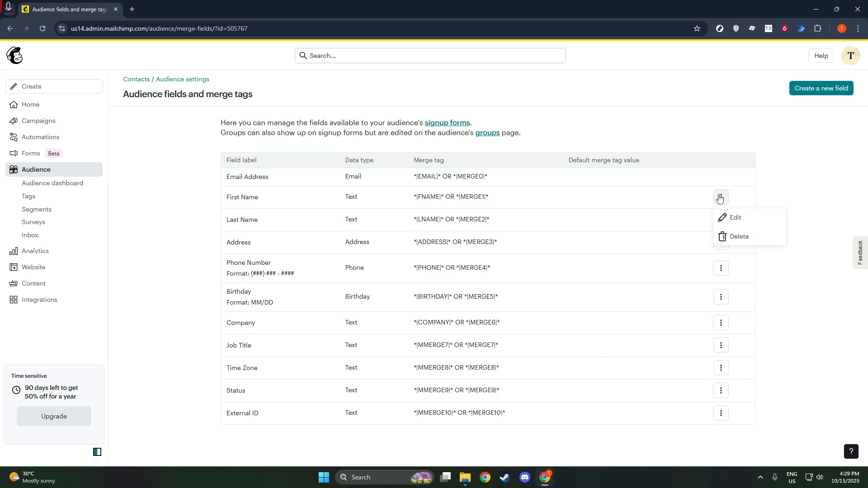
click(736, 218)
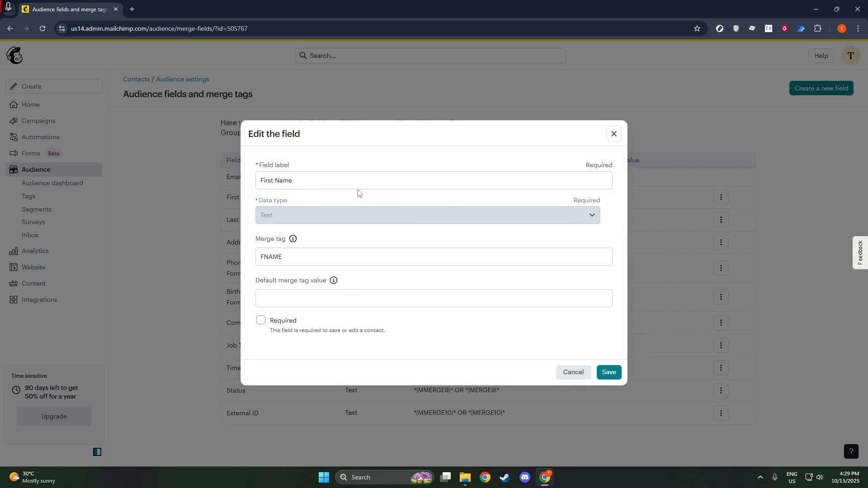
click(312, 298)
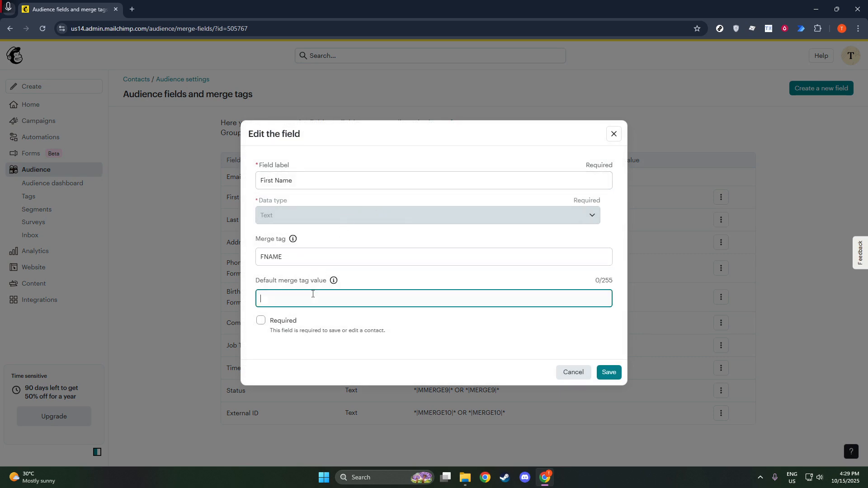
text(Valued Customer)
click(616, 378)
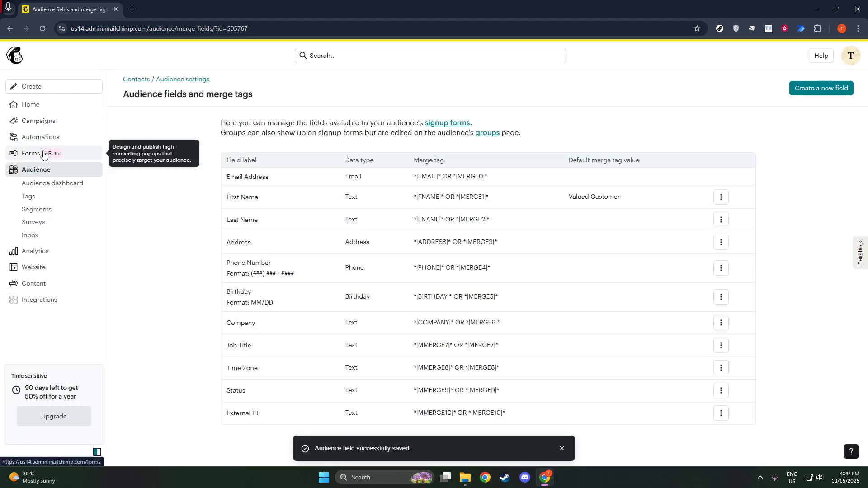
- Reopen the Untitled draft campaign's email design and preview it
click(40, 106)
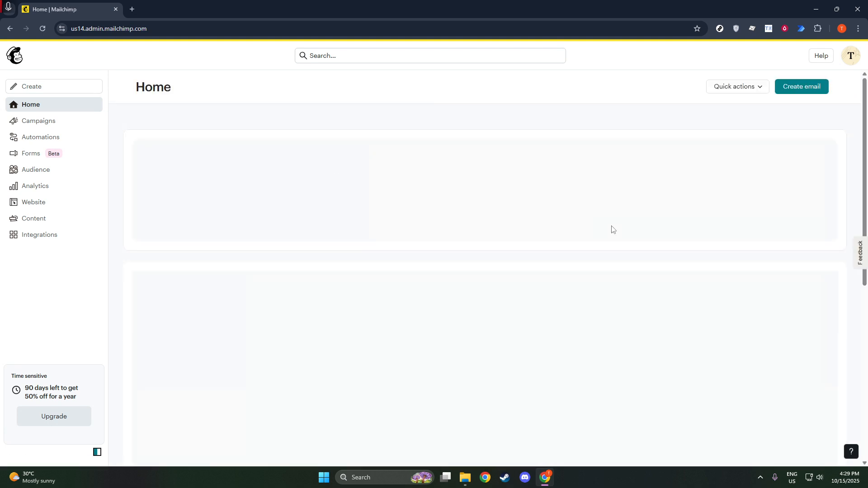
click(72, 123)
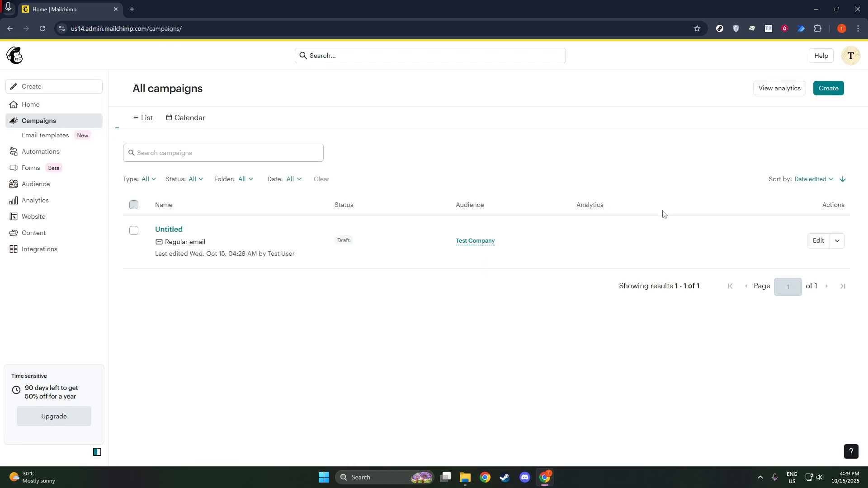
click(818, 241)
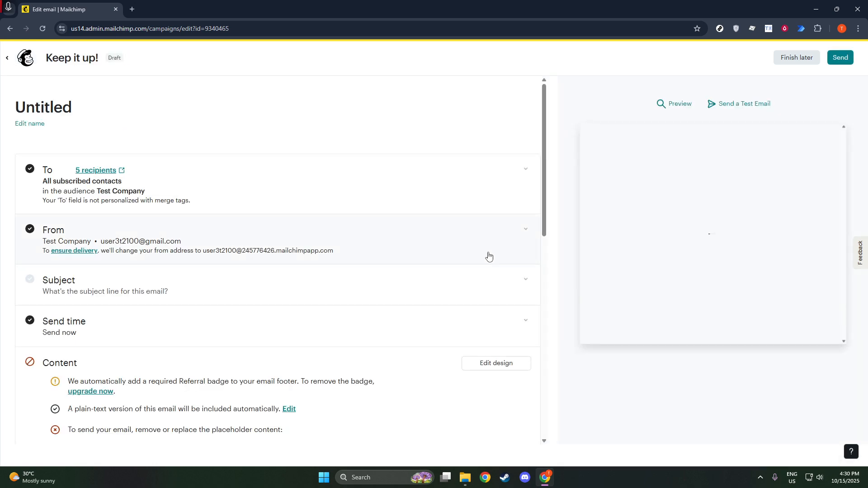
click(496, 364)
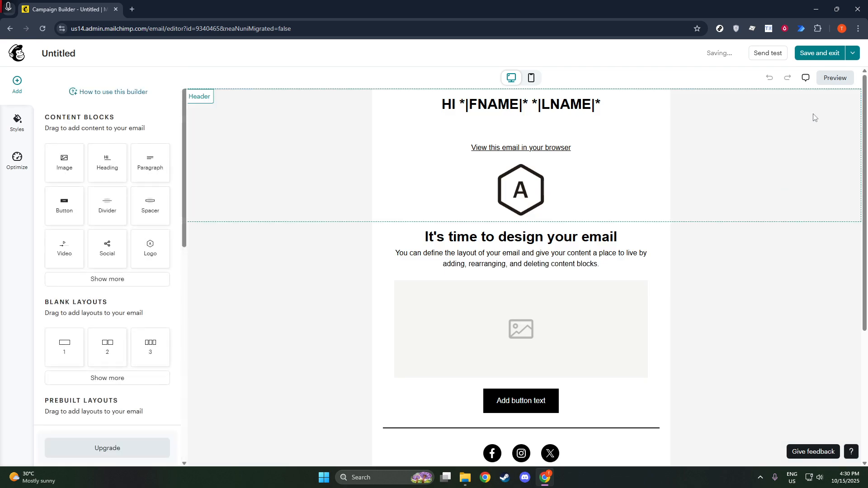
click(833, 83)
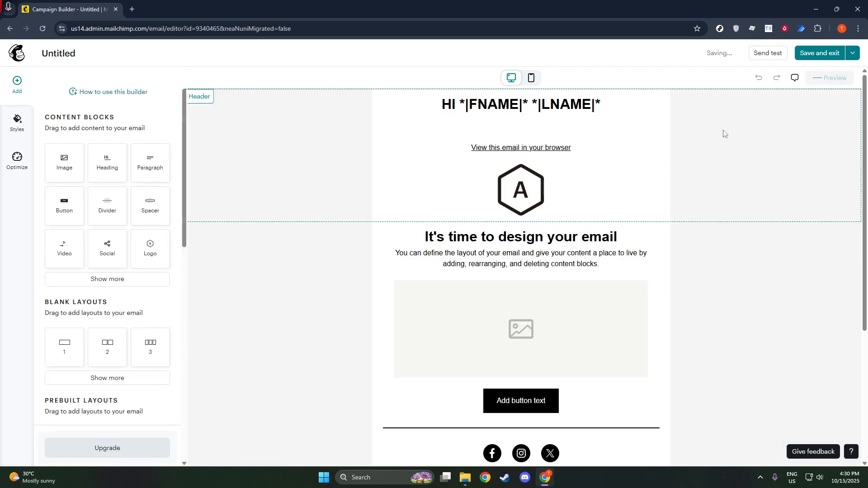